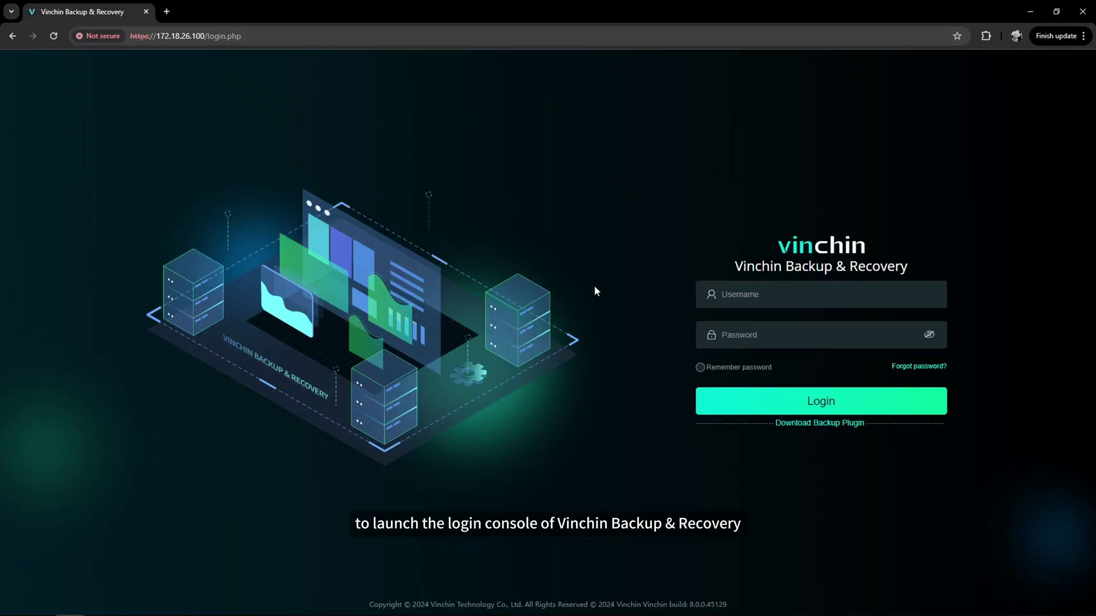
Enter the admin username and password on the login page and sign in
left_click(789, 295)
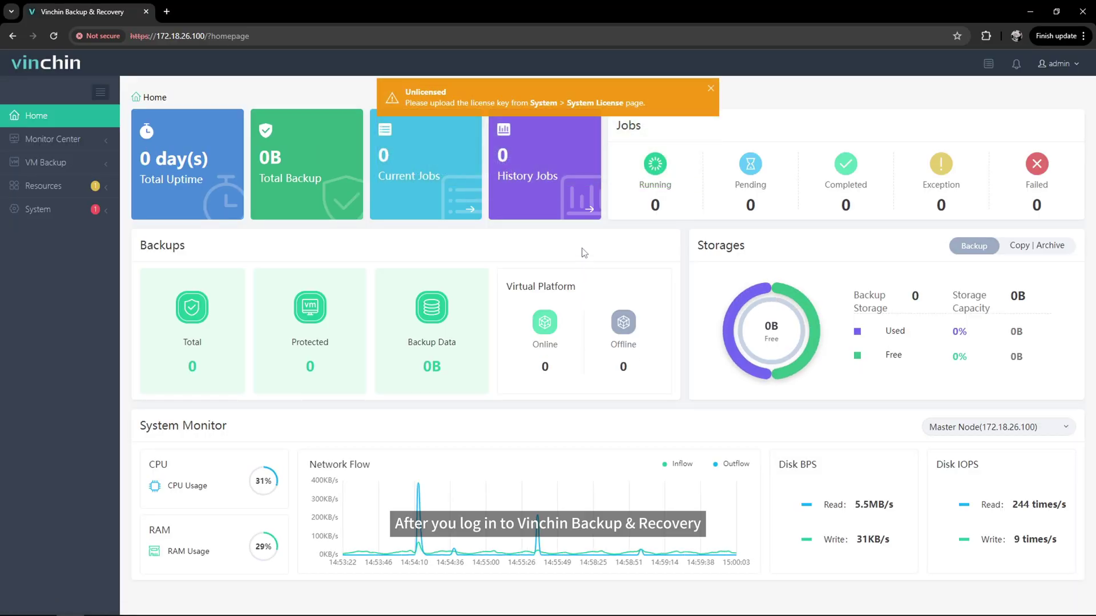
Upload the trial .key license file from Downloads on the System License page
left_click(90, 212)
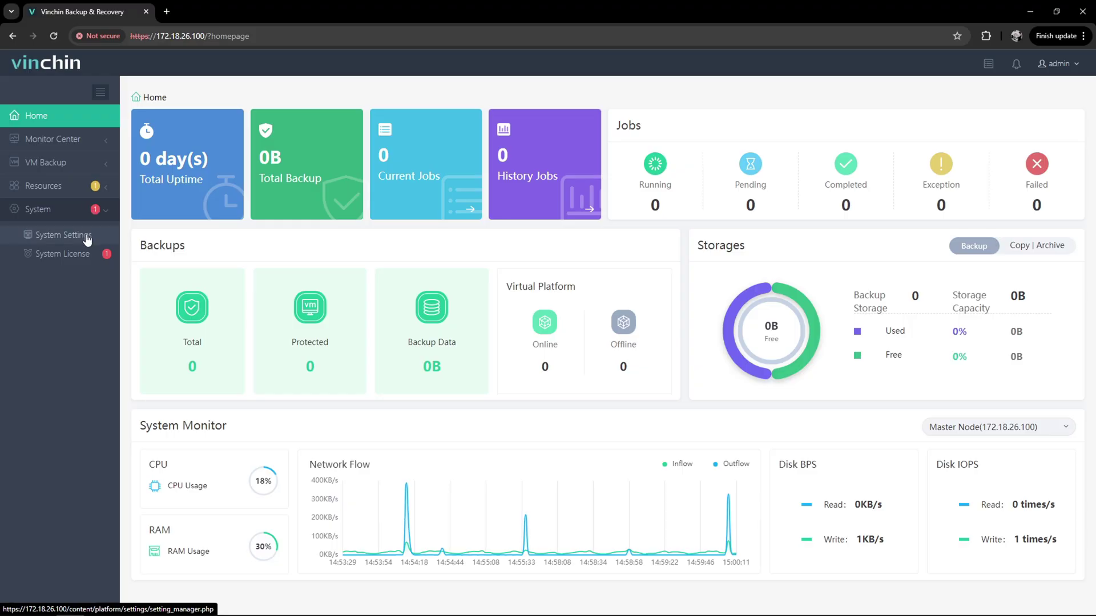
left_click(88, 260)
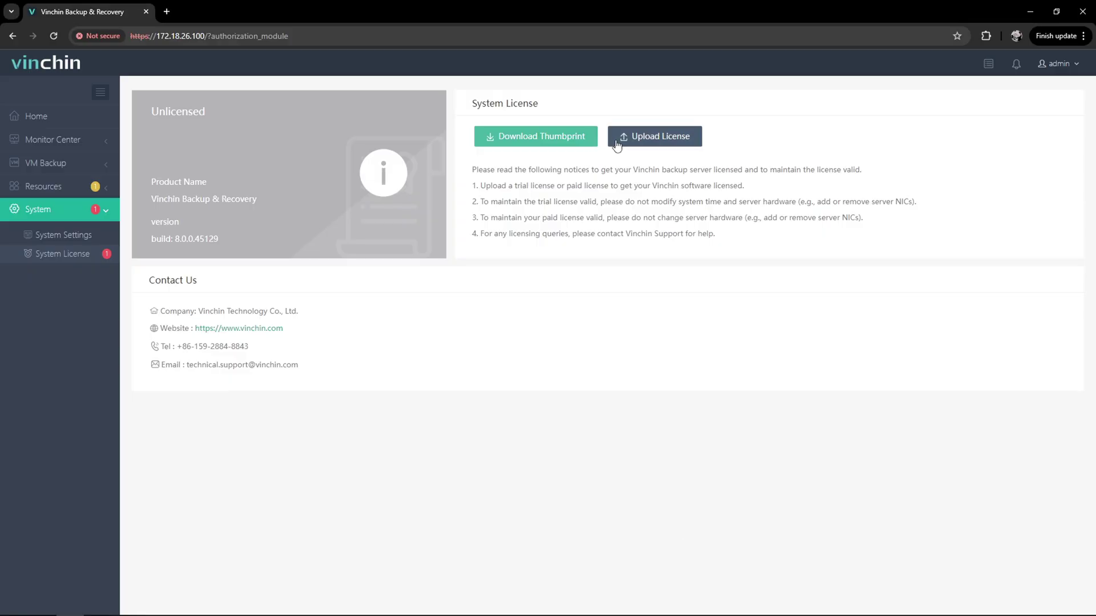
left_click(697, 143)
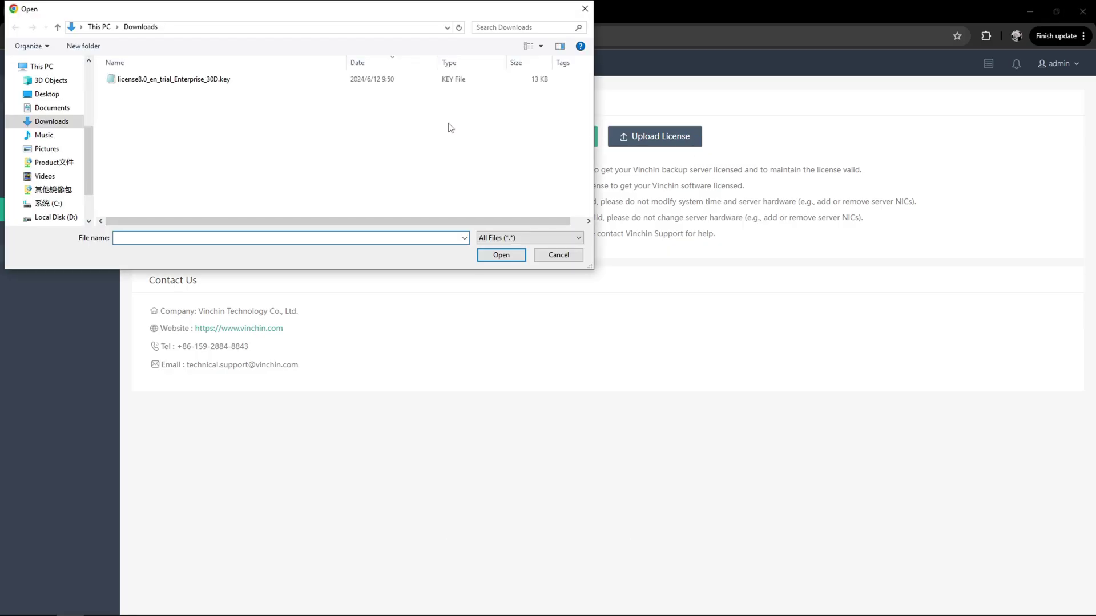
double_click(309, 81)
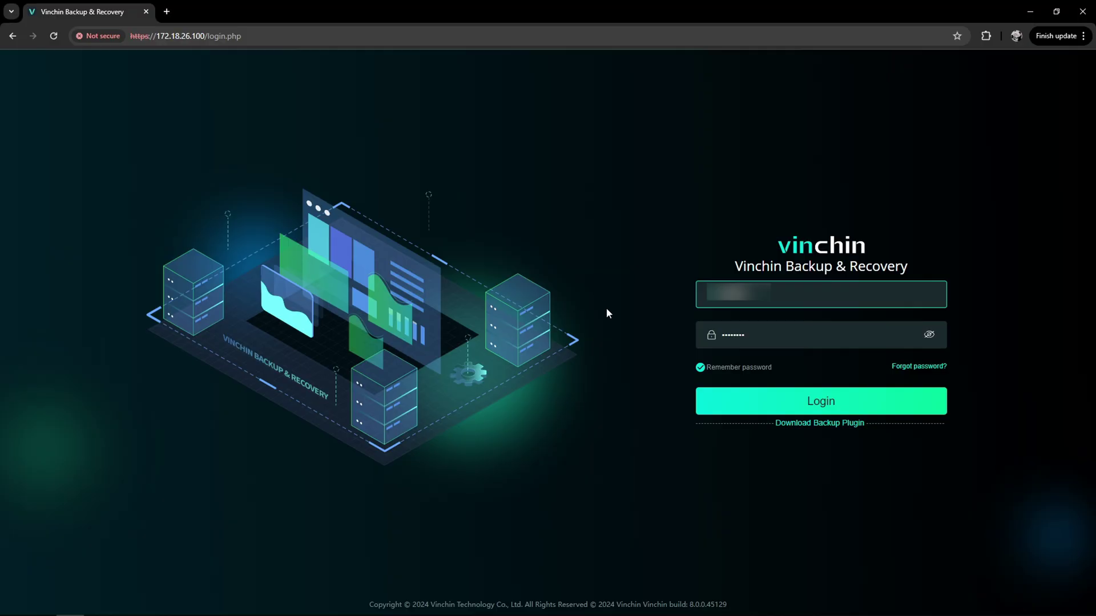
Log back in and open Resources > Infrastructure > Virtual Platform
left_click(623, 330)
left_click(904, 407)
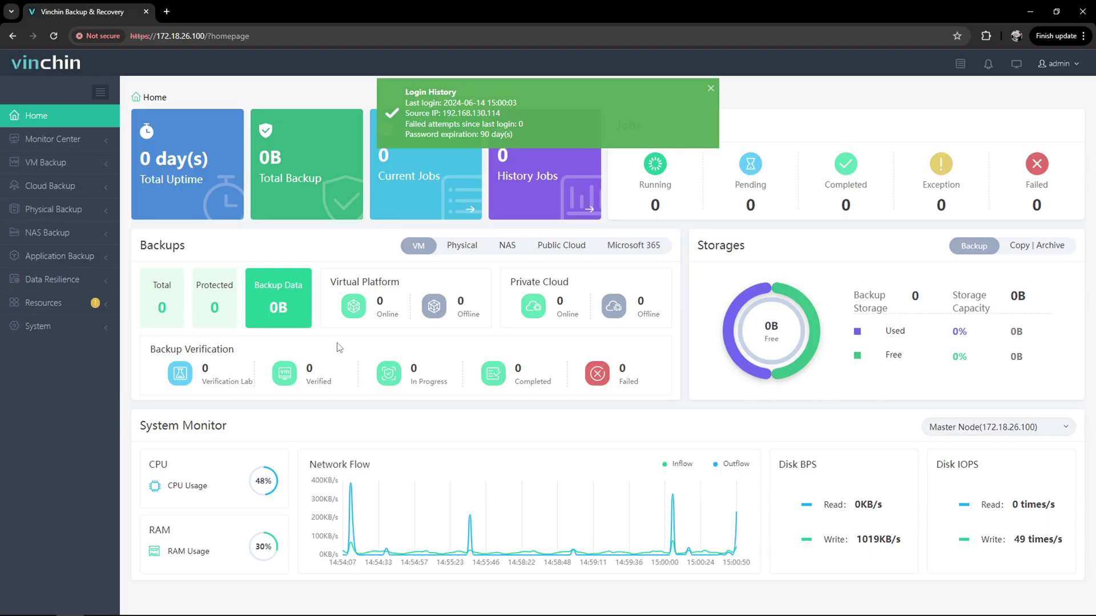
left_click(91, 309)
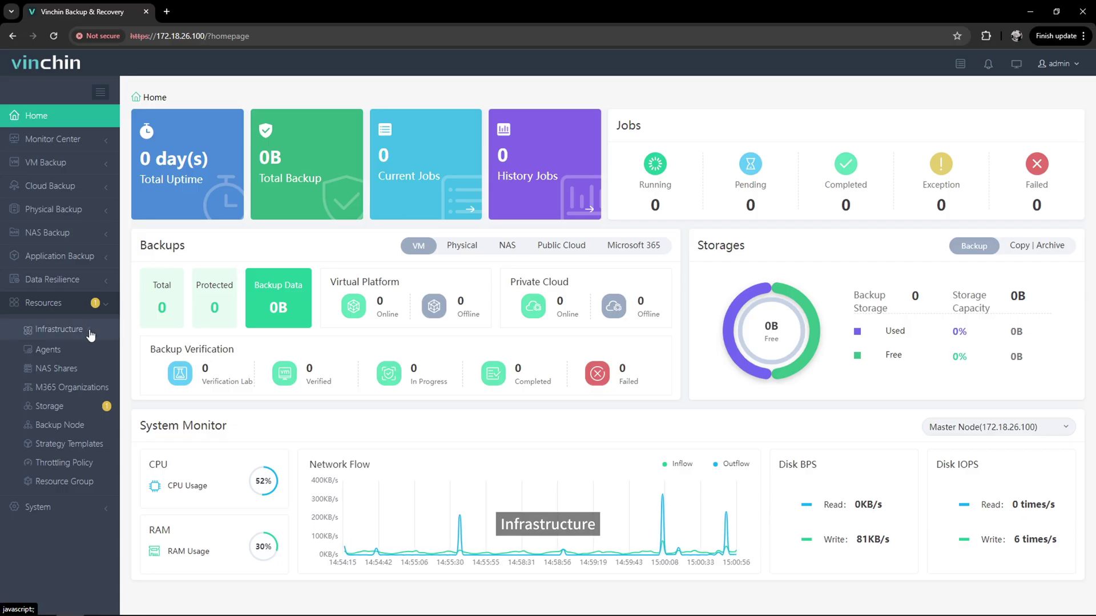
left_click(90, 334)
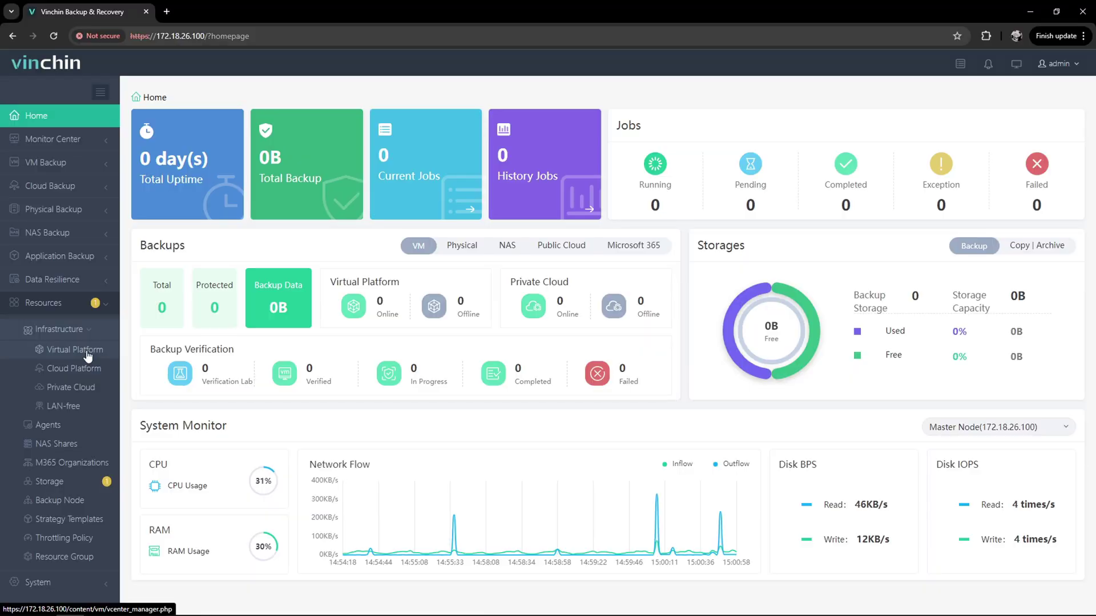
left_click(87, 352)
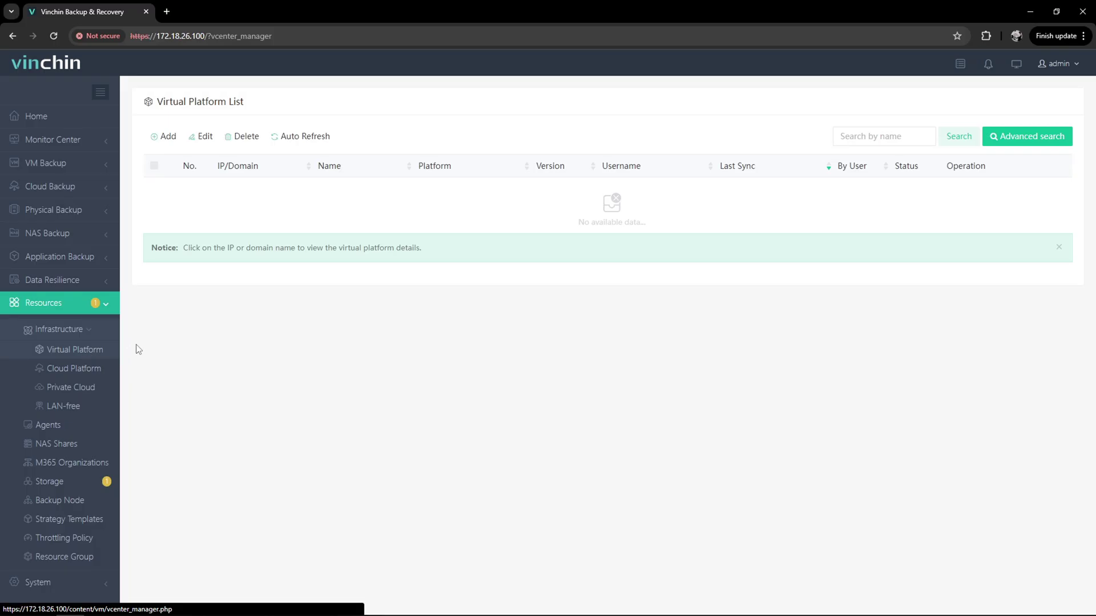
Start a new VMware vSphere platform with vCenter IP 172.18.2.1
left_click(166, 139)
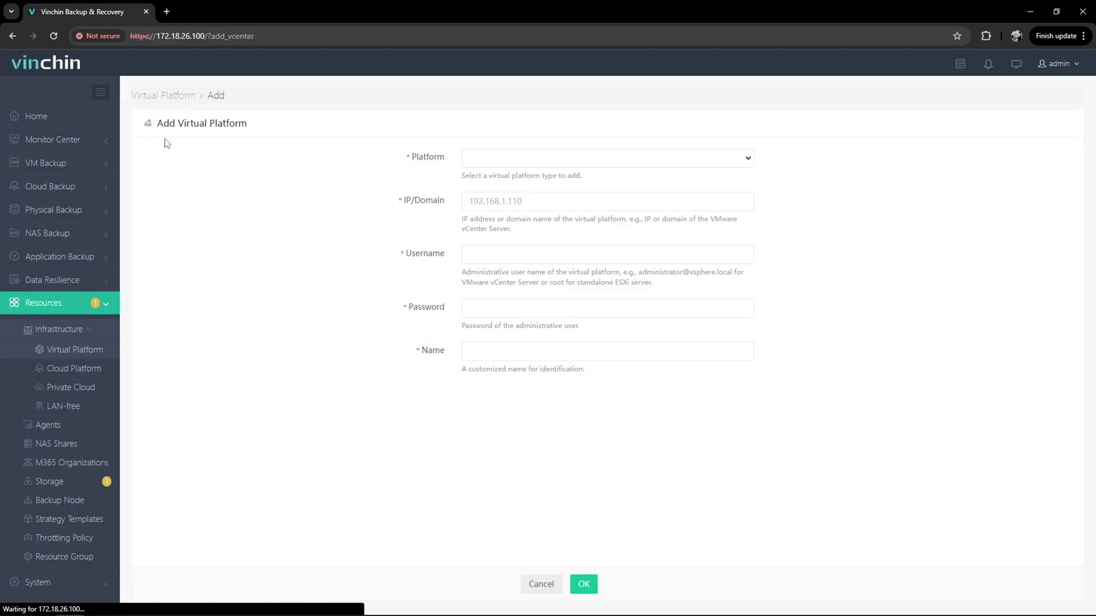
left_click(717, 164)
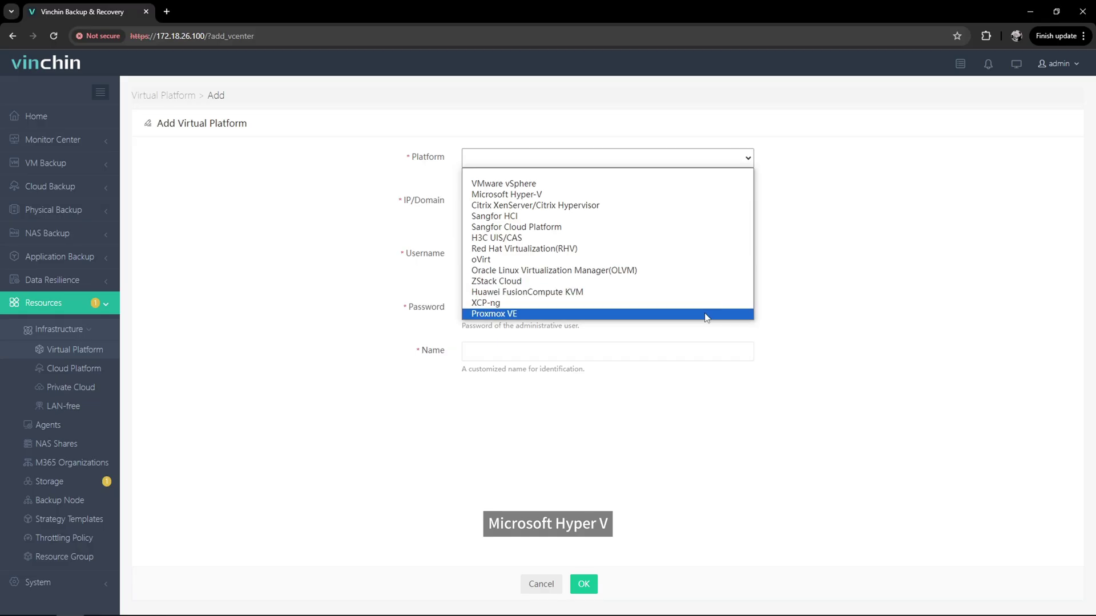
left_click(709, 190)
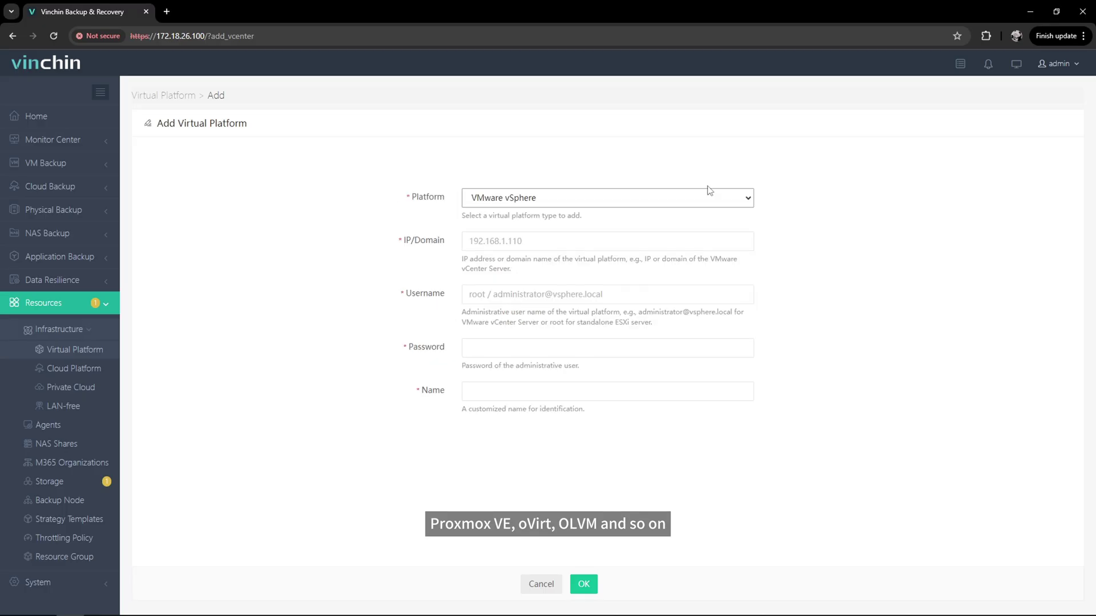
left_click(684, 241)
type("1")
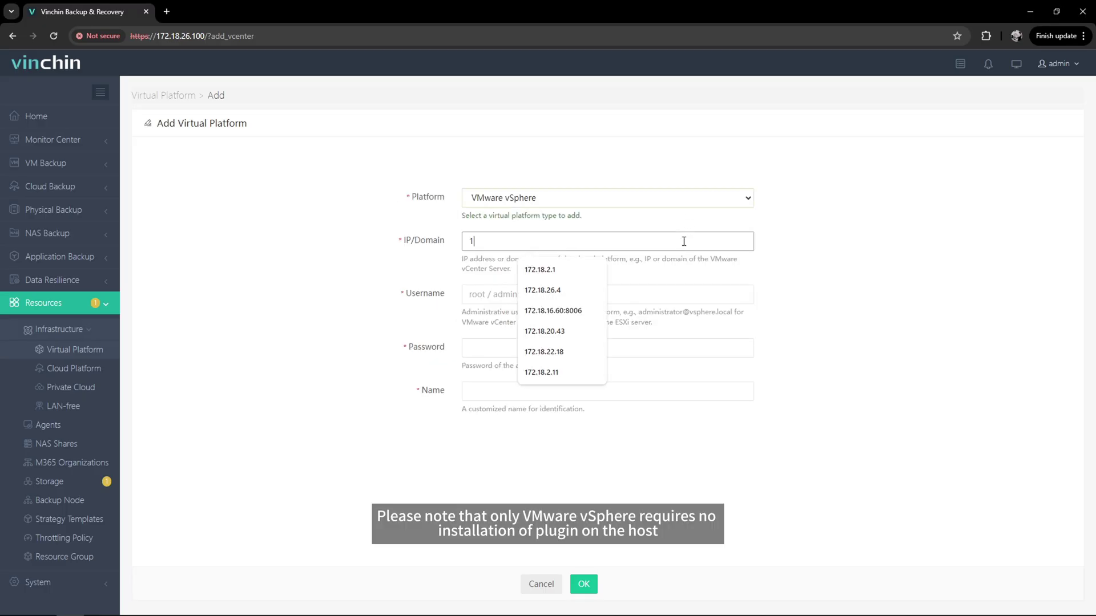
type("72.18.2.1")
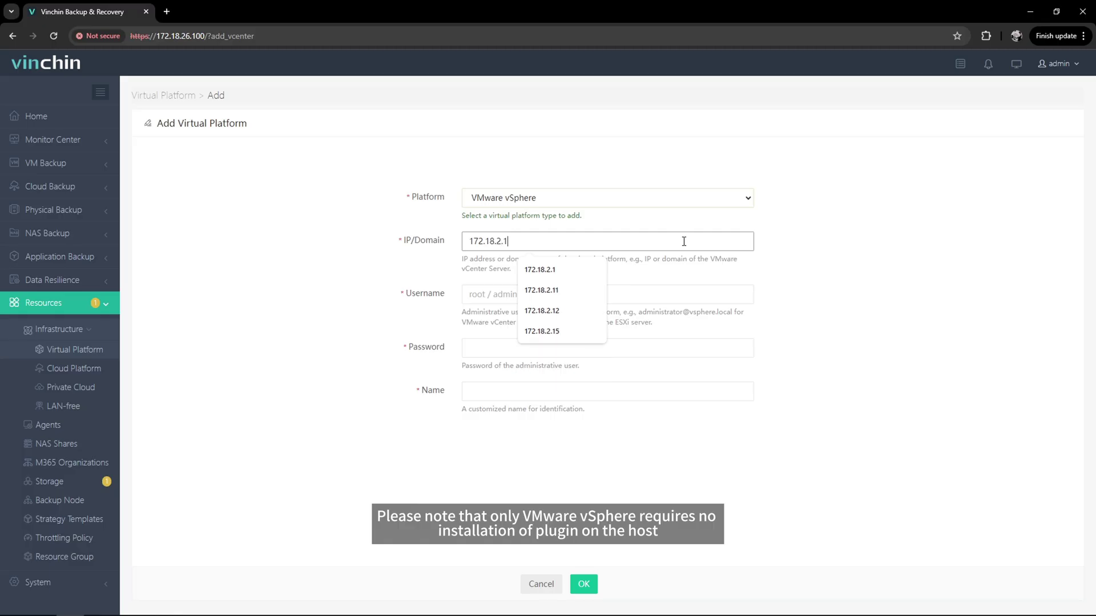
Enter the vCenter administrator username and password
left_click(659, 290)
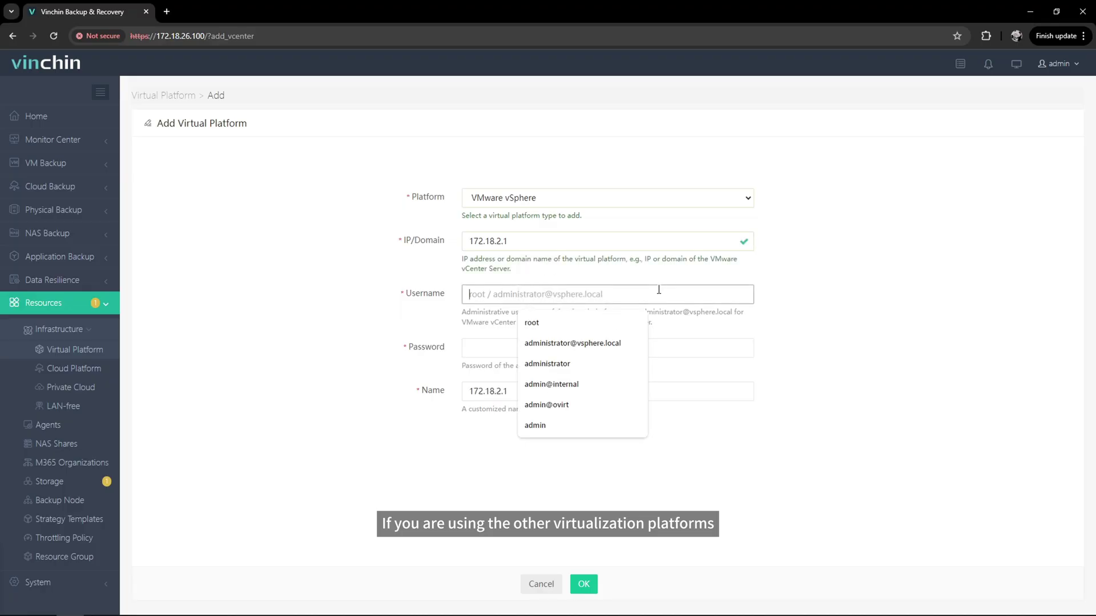
type("admin")
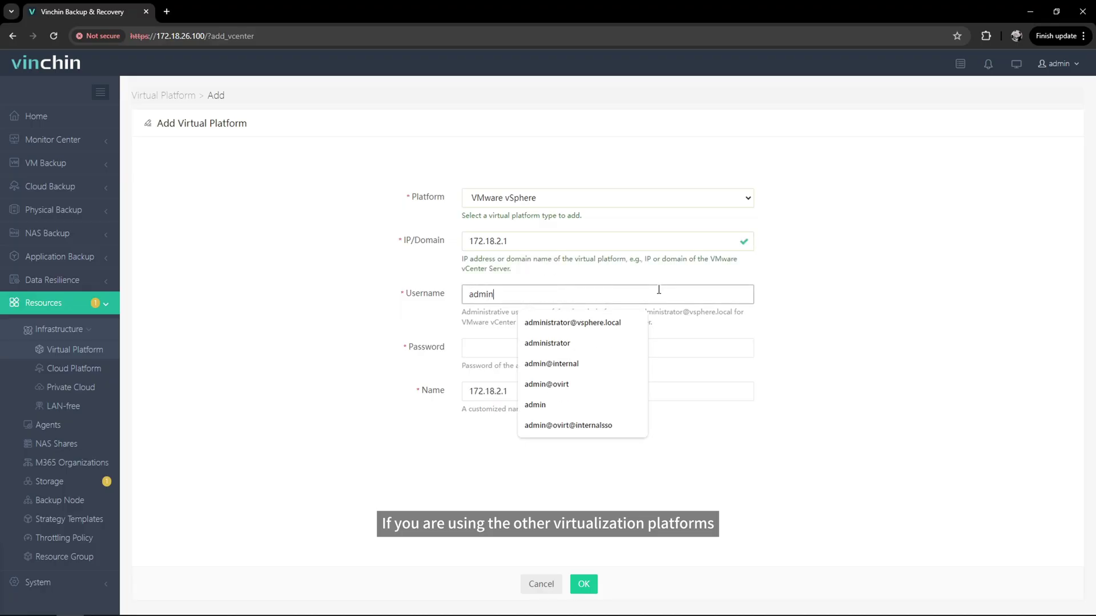
type("istrator@vspg")
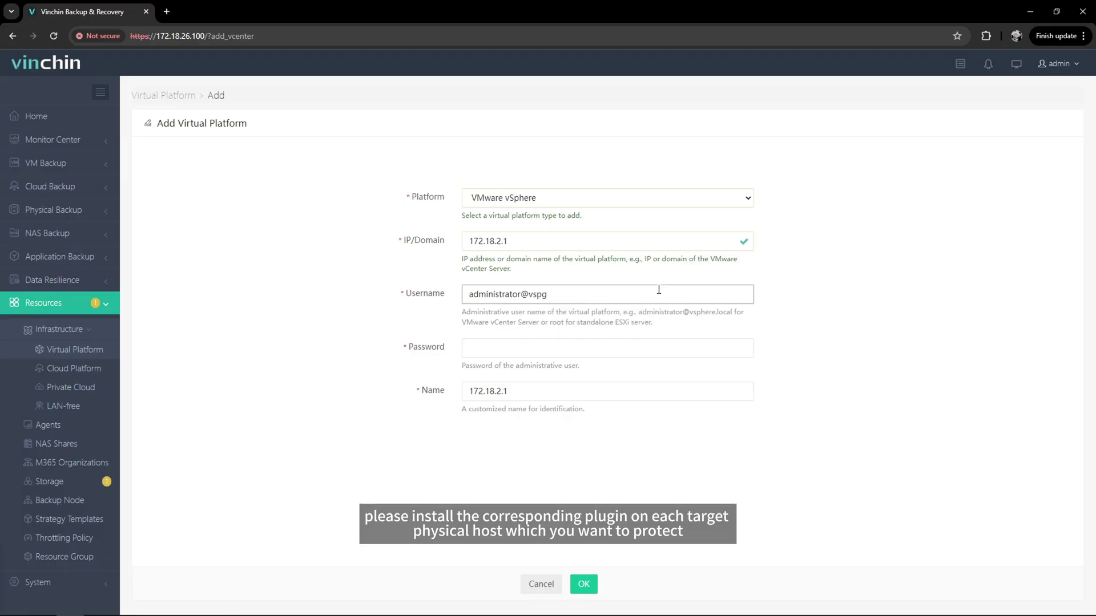
key("BackSpace")
type("here.l")
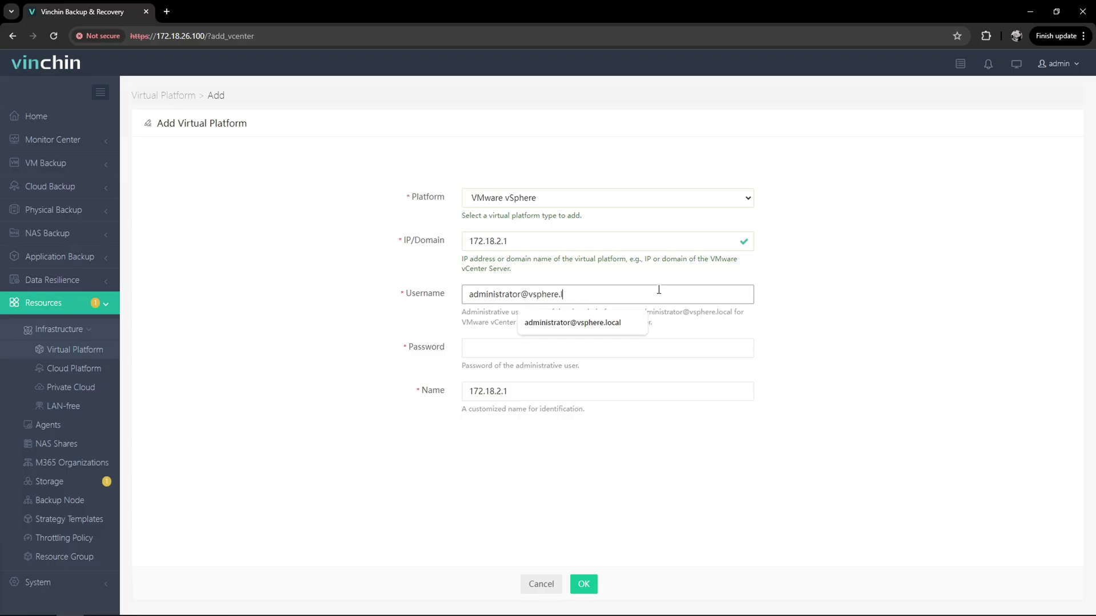
type("ocal")
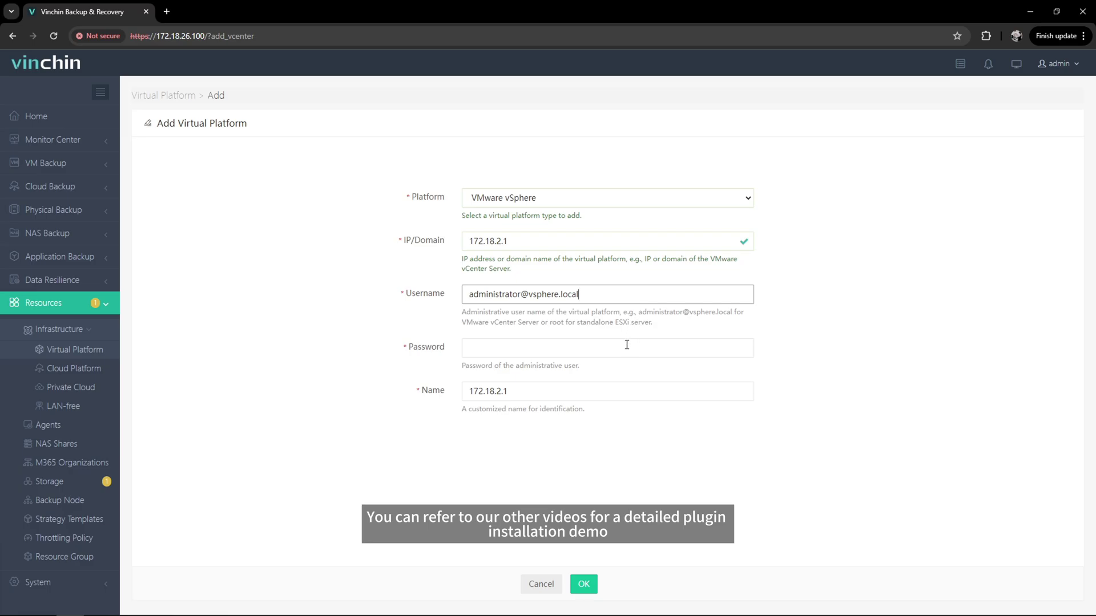
left_click(626, 346)
type("•••••••")
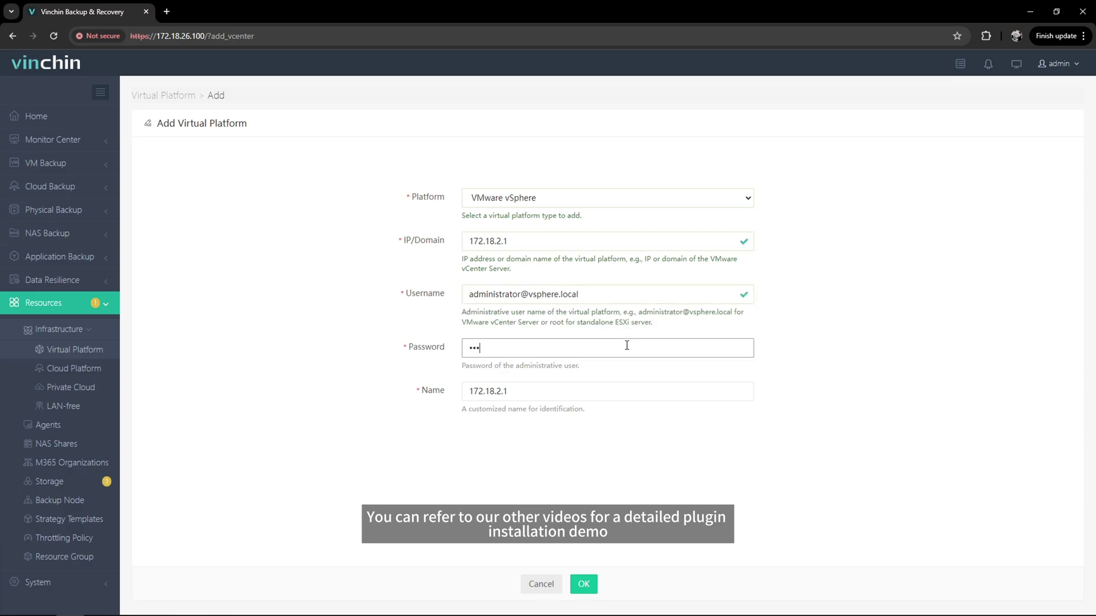
type("••••")
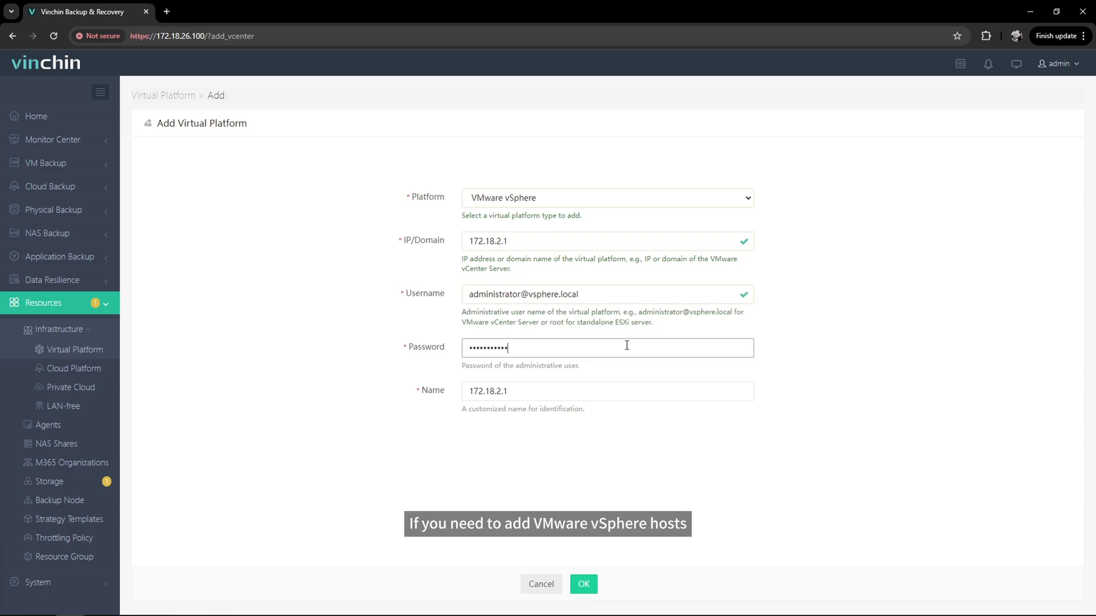
type("•")
left_click(799, 356)
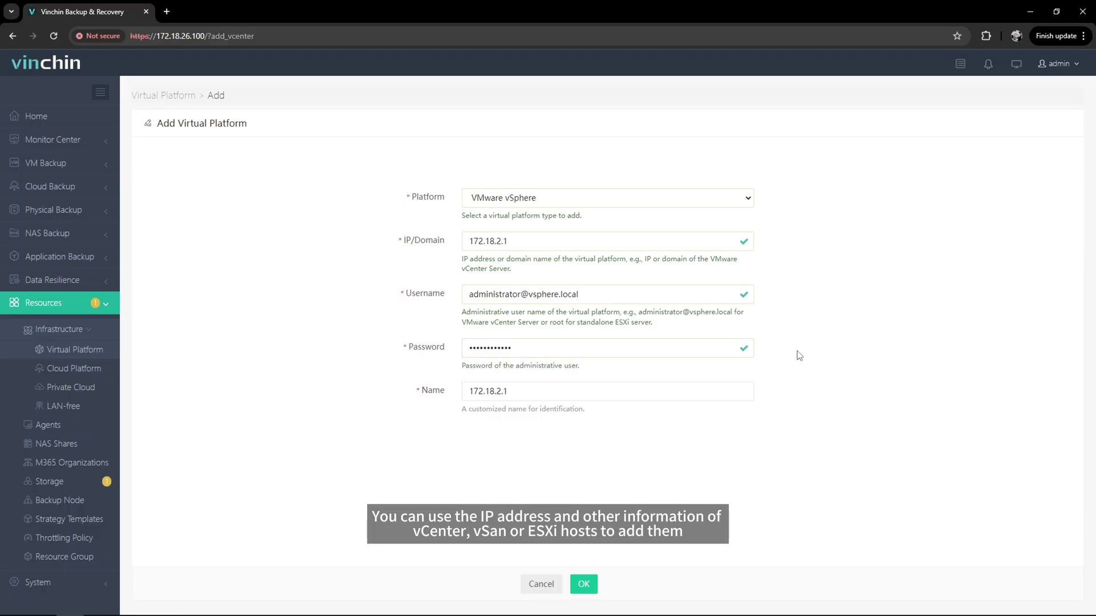
Rename the platform to 'vSphere' and submit it
left_click(709, 390)
left_click_drag(714, 390, 428, 387)
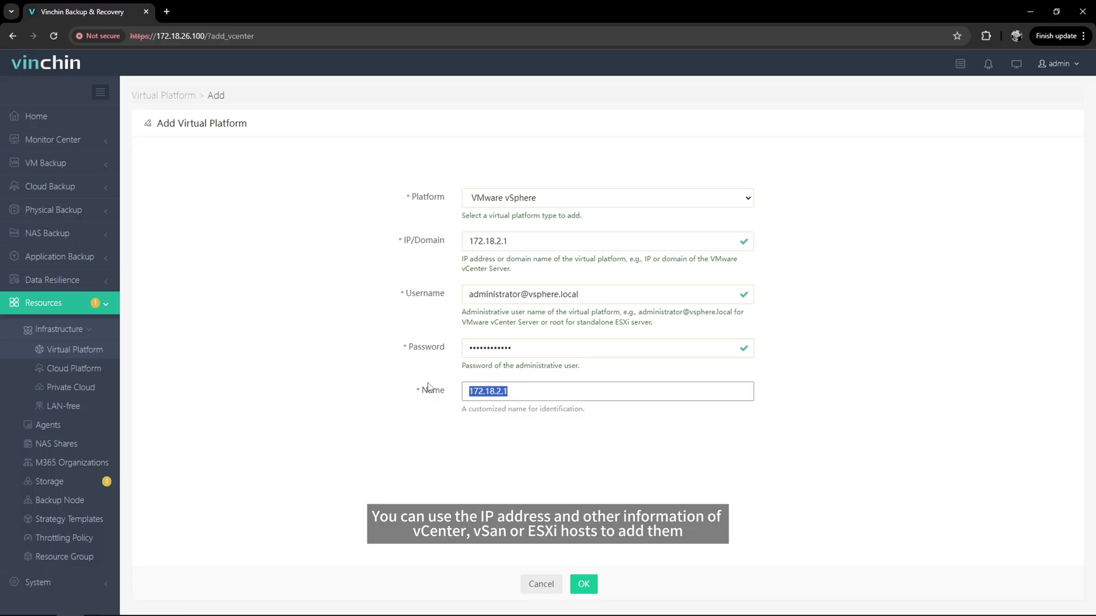
type("vSphere")
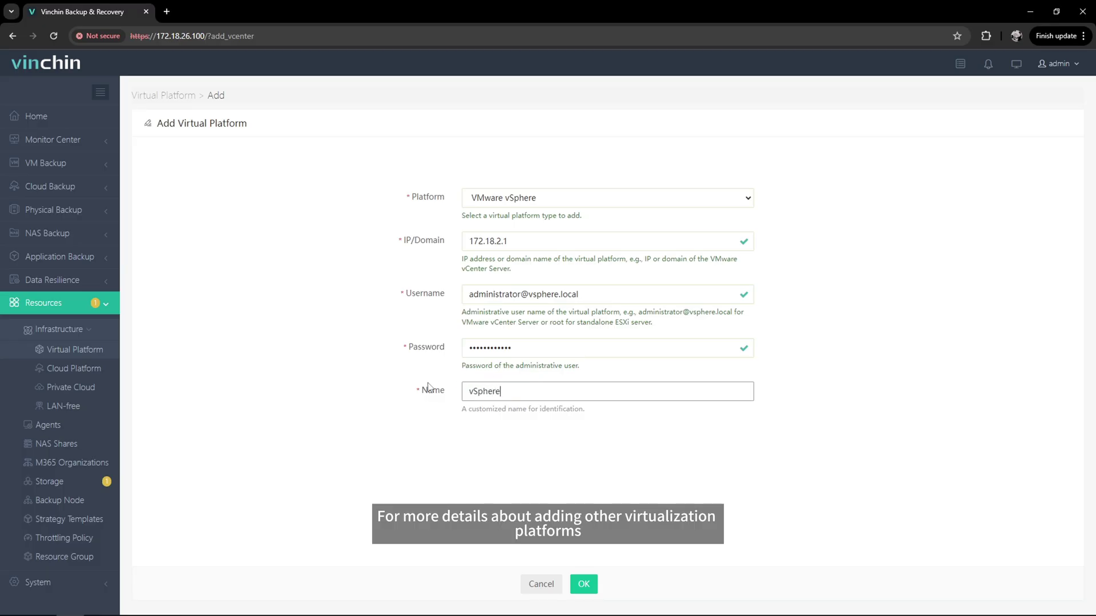
left_click(687, 421)
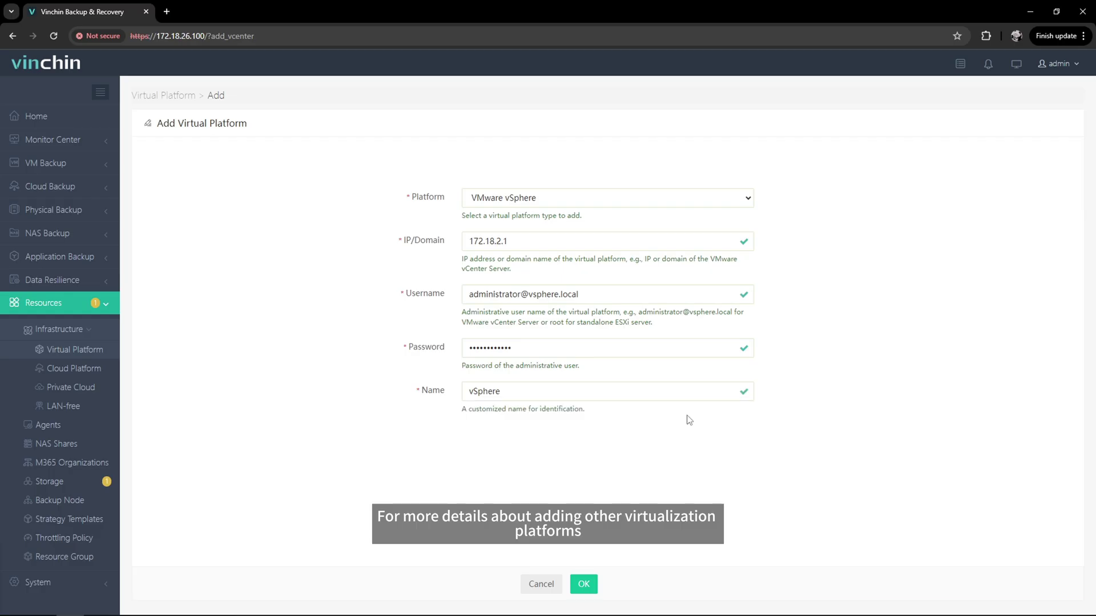
left_click(586, 583)
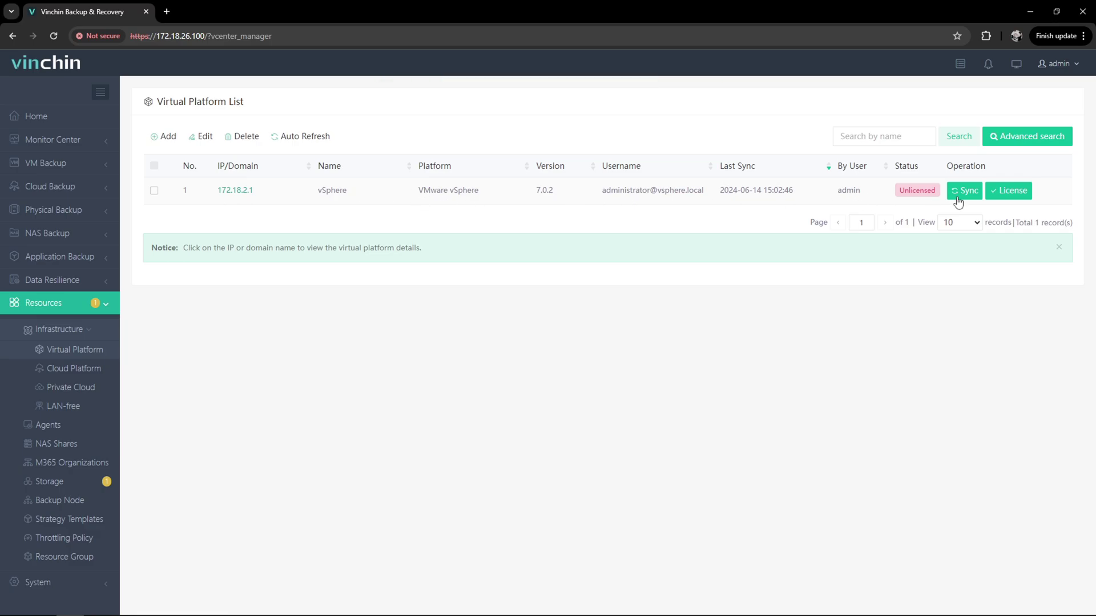
License all three vSphere hosts, 172.18.1.101–103, from Host Licensing
left_click(1023, 197)
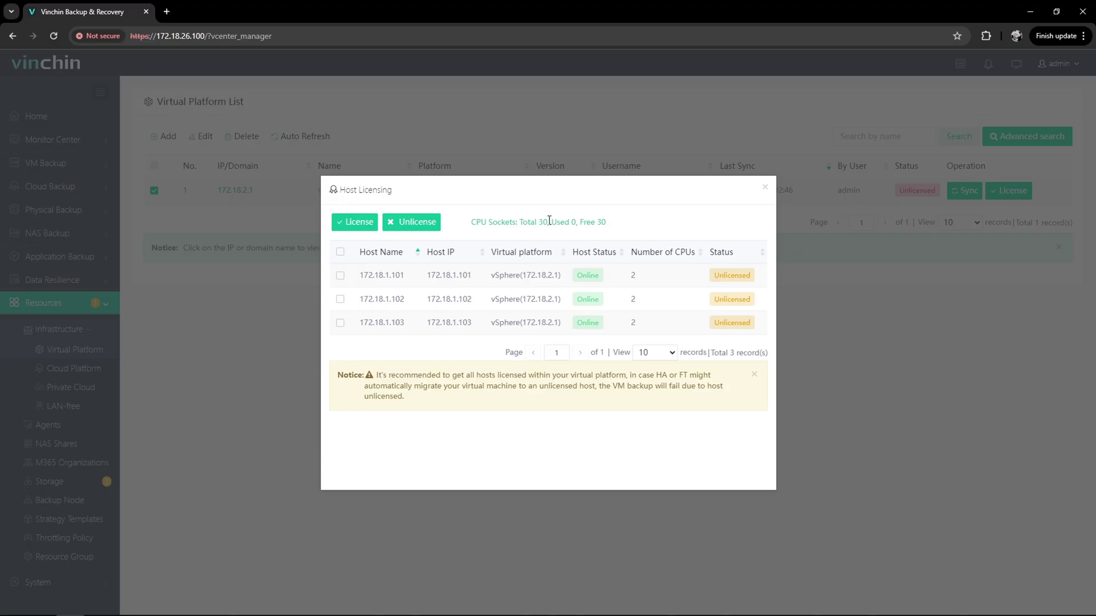
left_click(340, 277)
left_click(341, 253)
left_click(367, 228)
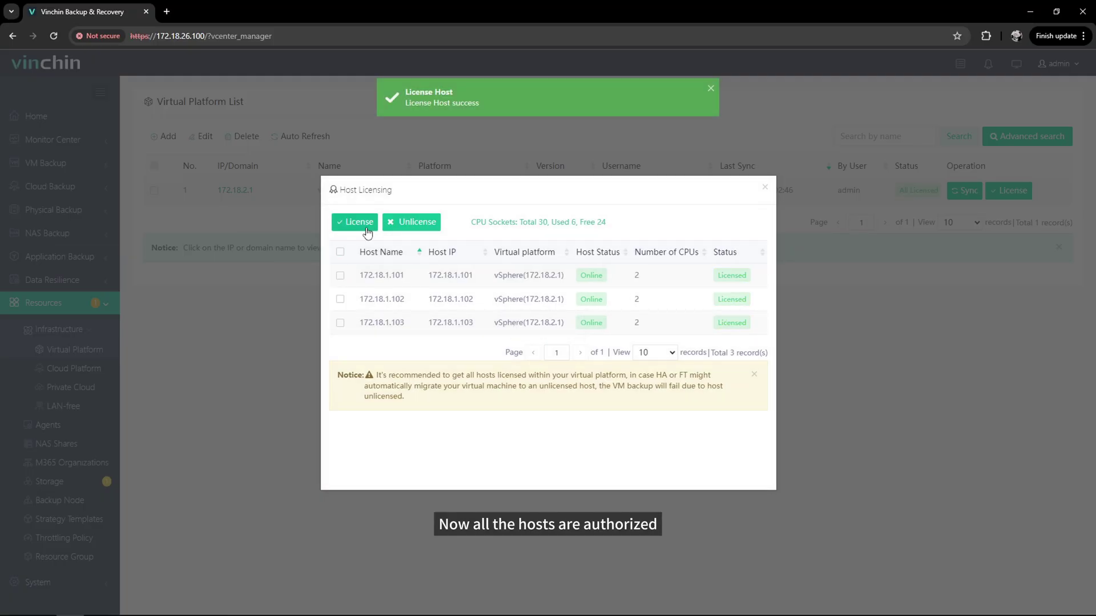
left_click(765, 187)
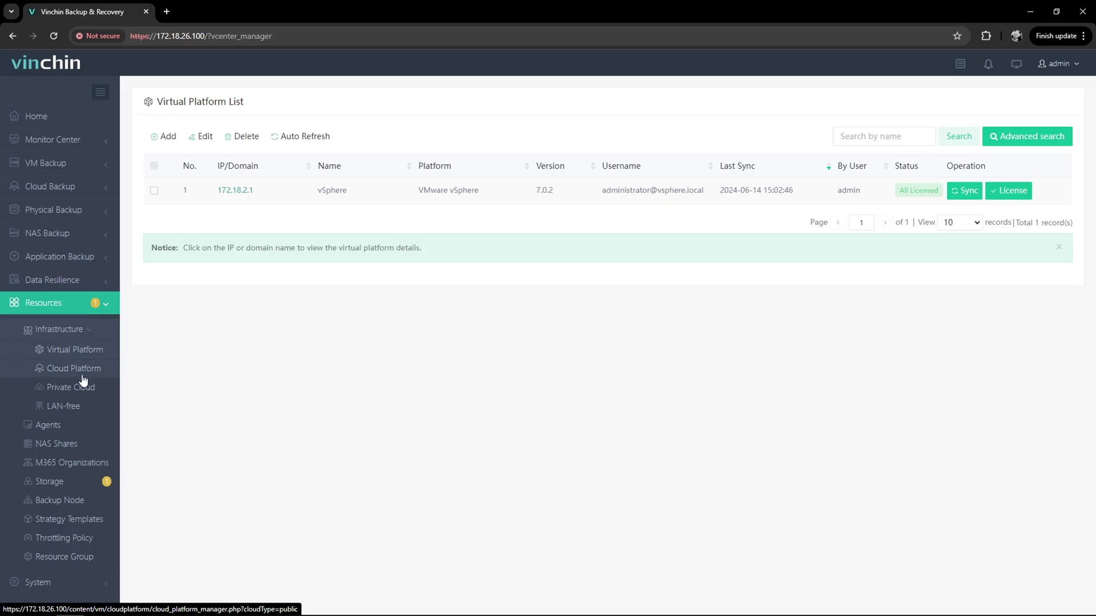
Add a Local Disk storage on localhost using resource /dev/sdb
left_click(80, 486)
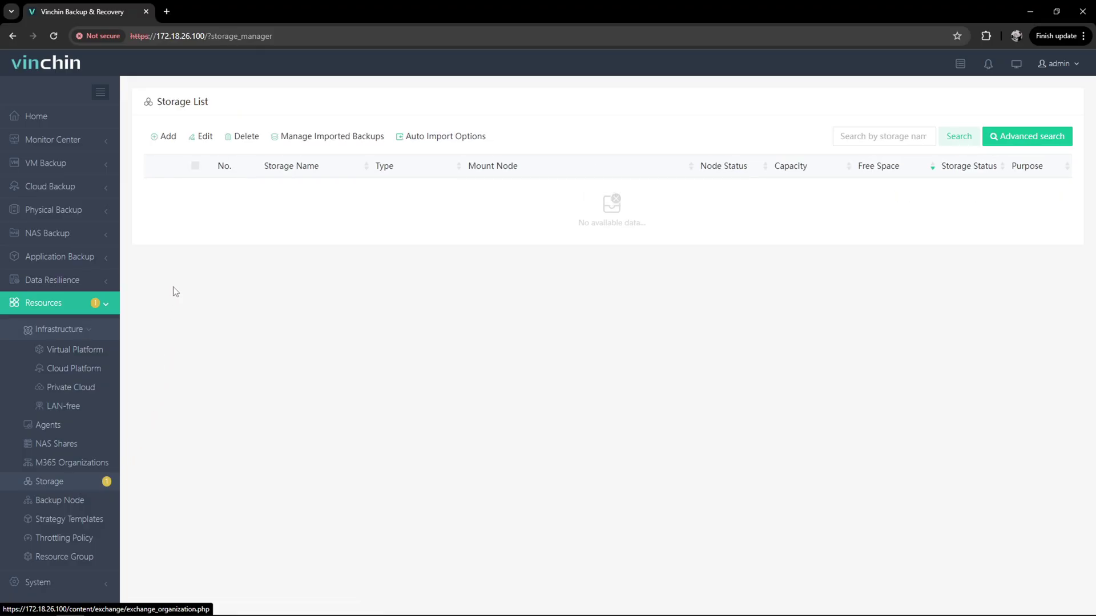
left_click(168, 137)
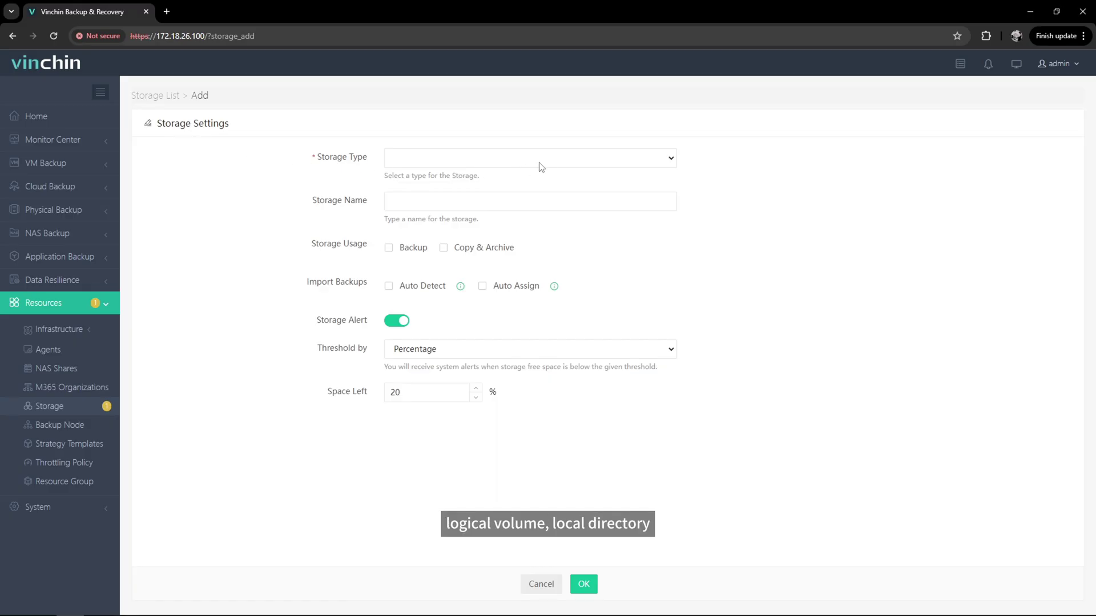
left_click(557, 165)
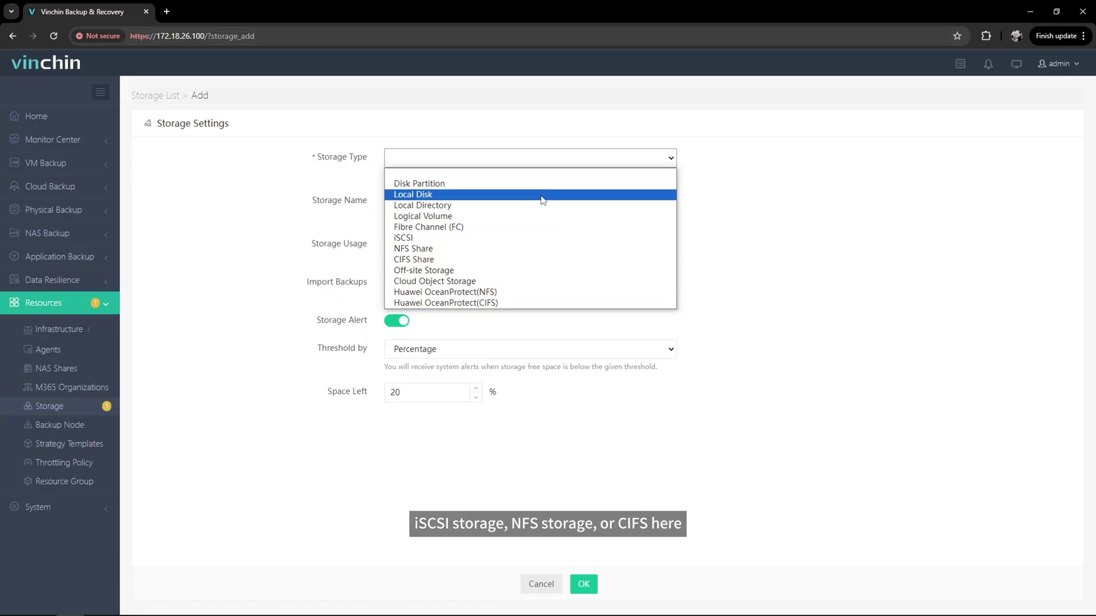
left_click(543, 196)
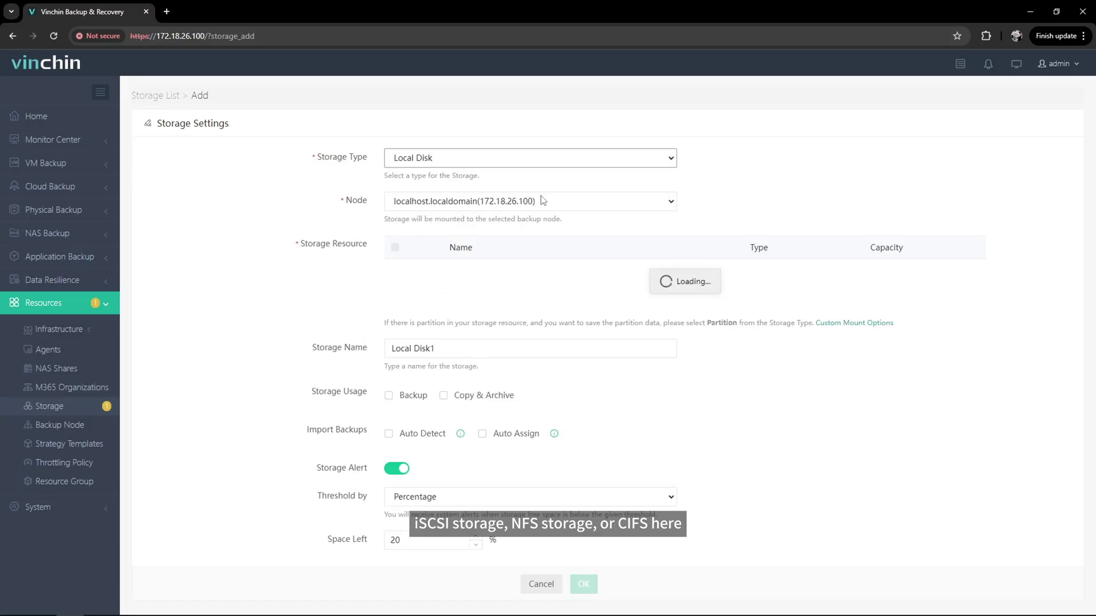
left_click(660, 205)
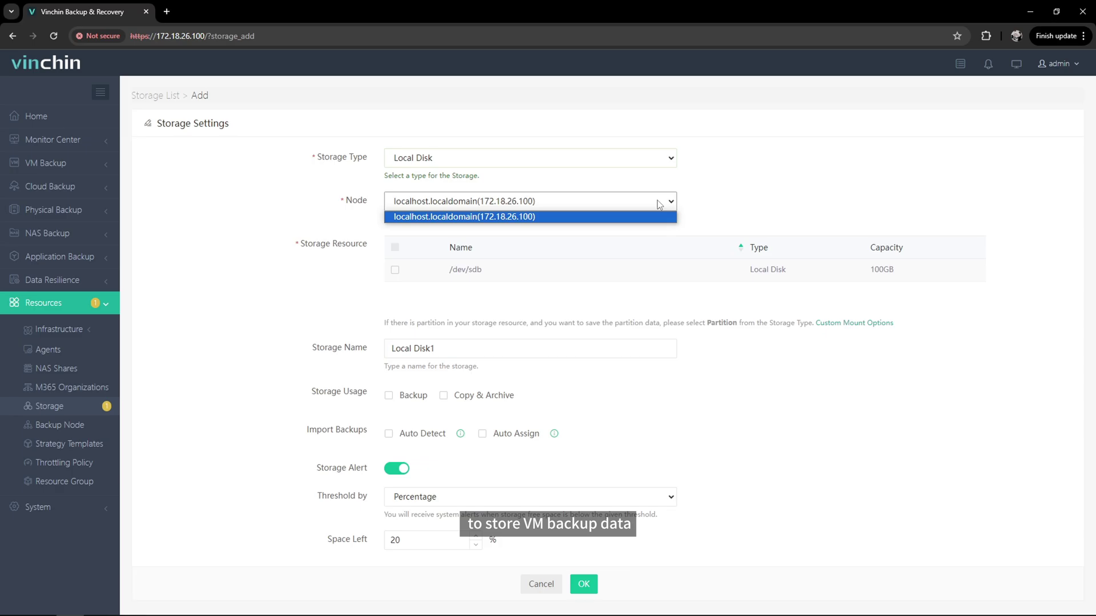
left_click(656, 217)
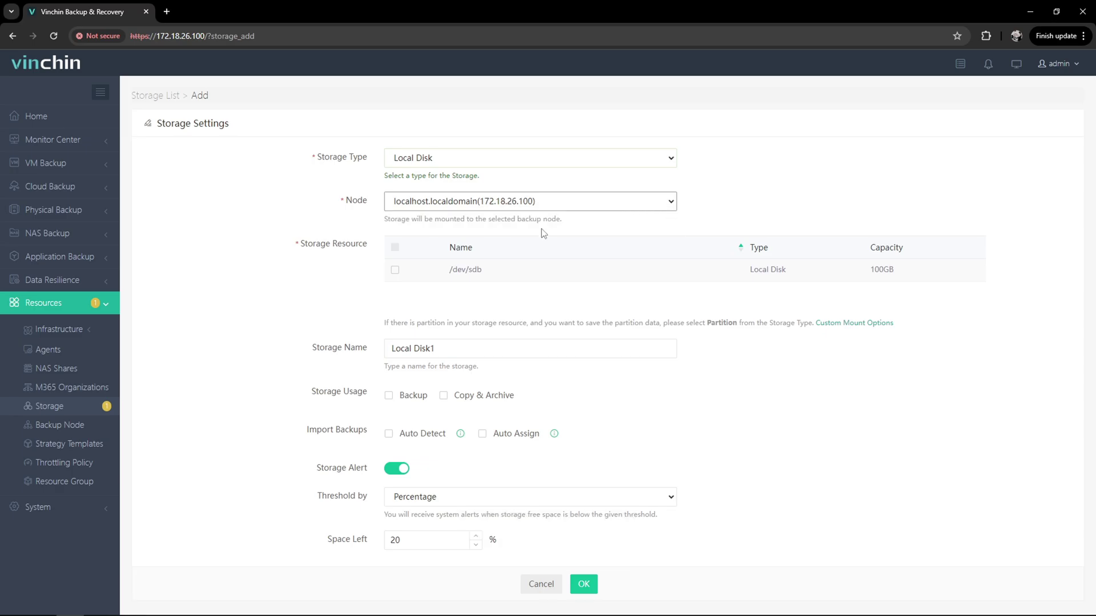
left_click(395, 271)
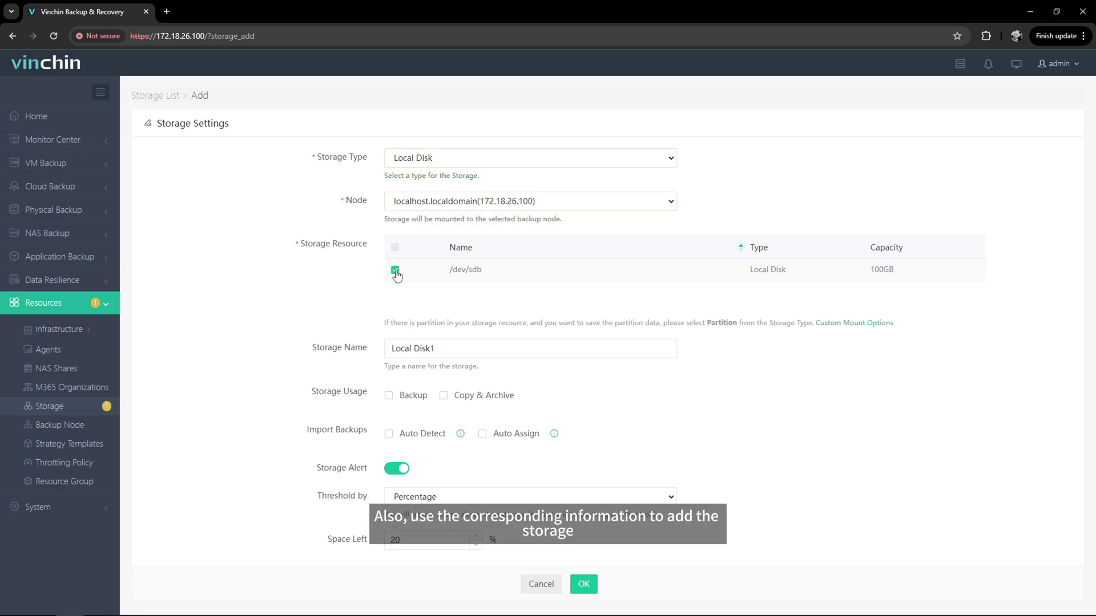
Name it 'Local Disk1 Backup', set usage to Backup, enable Auto Detect and Auto Assign
left_click(517, 344)
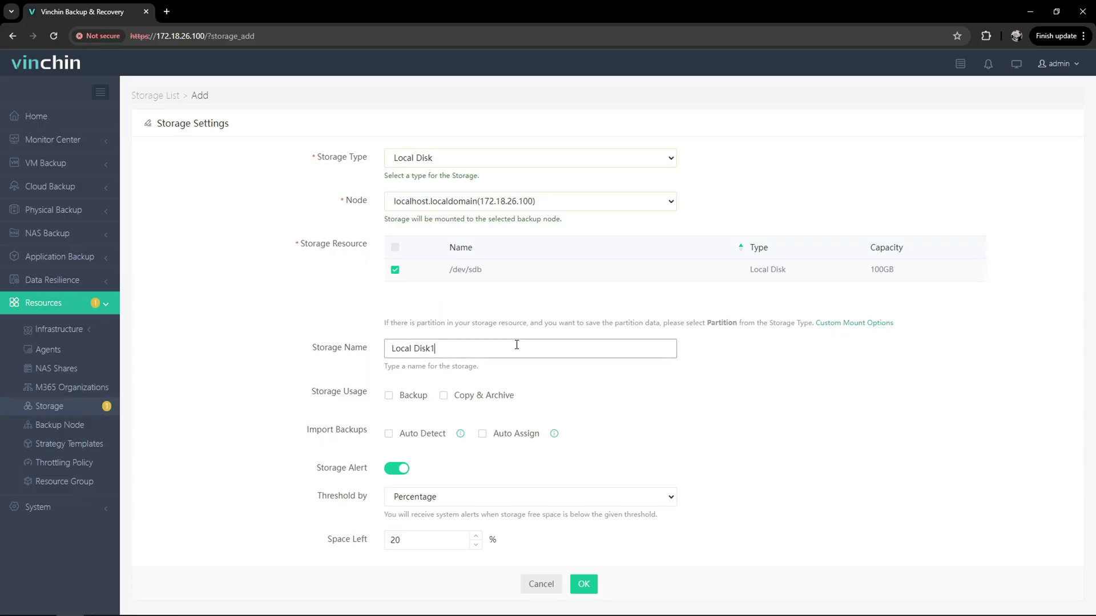
type("Backup")
left_click(408, 402)
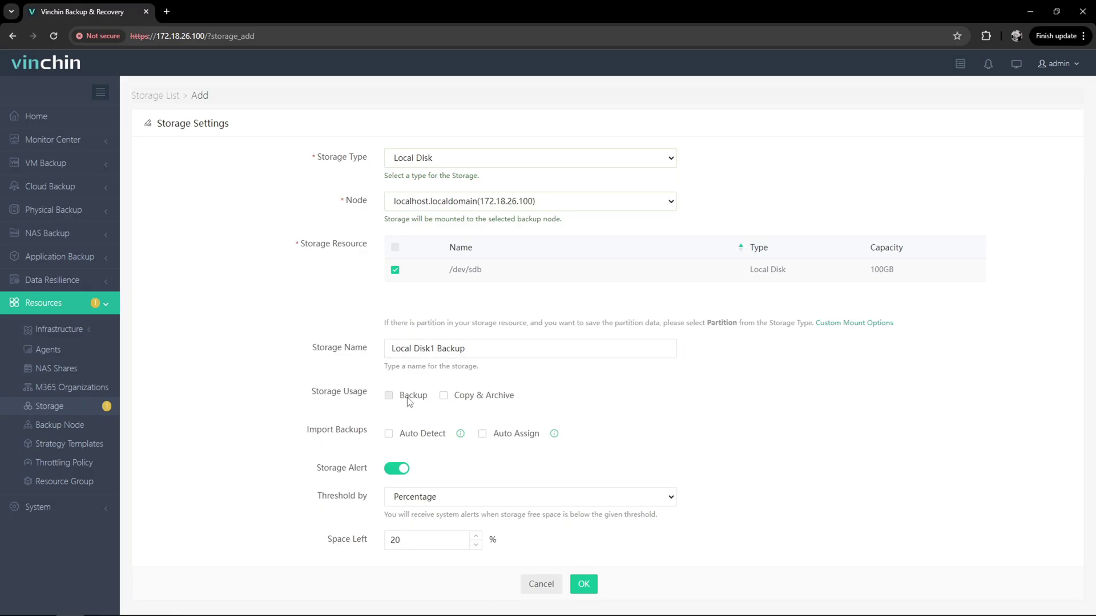
left_click(495, 399)
left_click(415, 402)
left_click(422, 437)
left_click(520, 441)
Keep the free-space alert at 20 percent and submit the storage
left_click(548, 499)
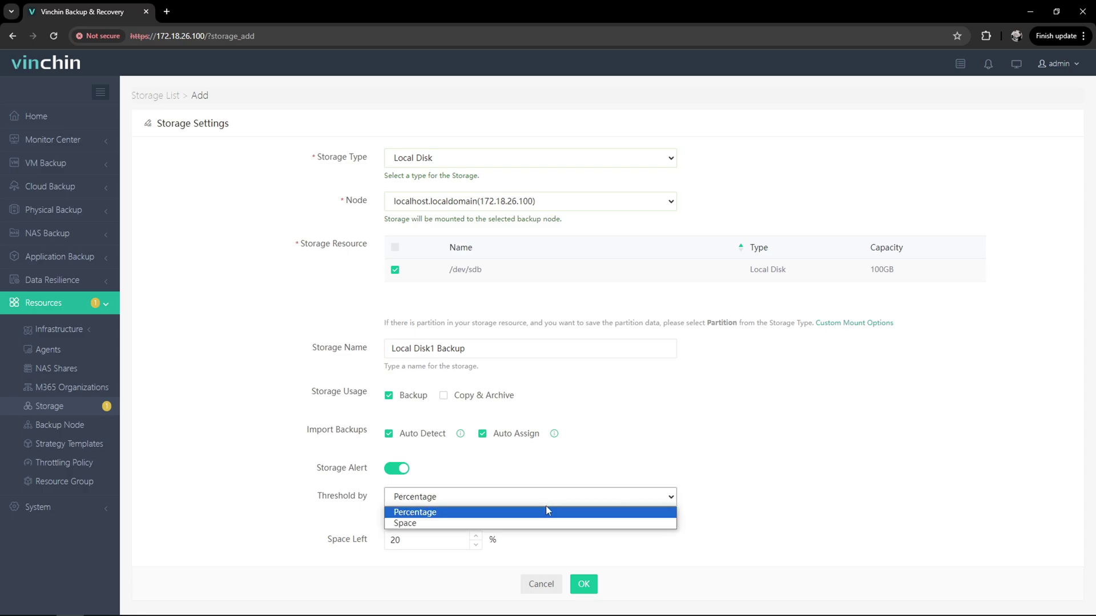
left_click(544, 524)
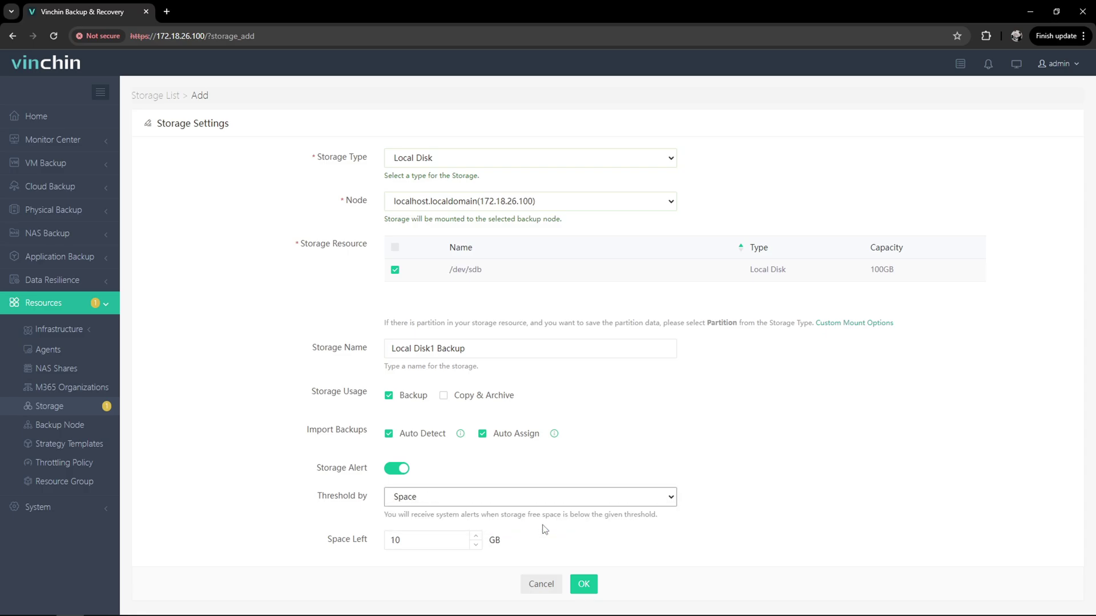
left_click(546, 499)
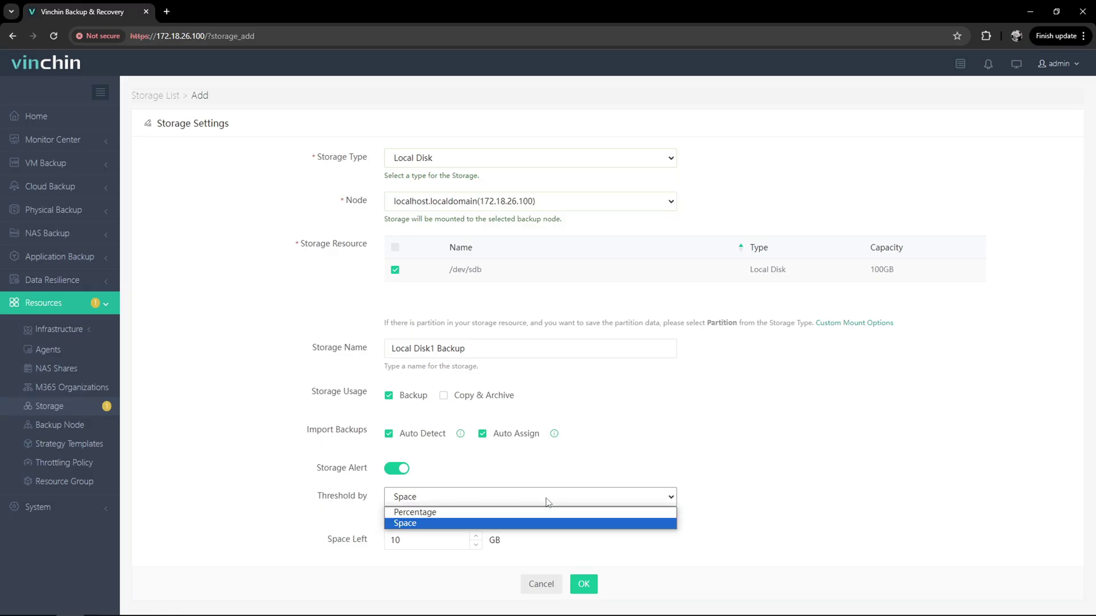
left_click(542, 514)
left_click(454, 541)
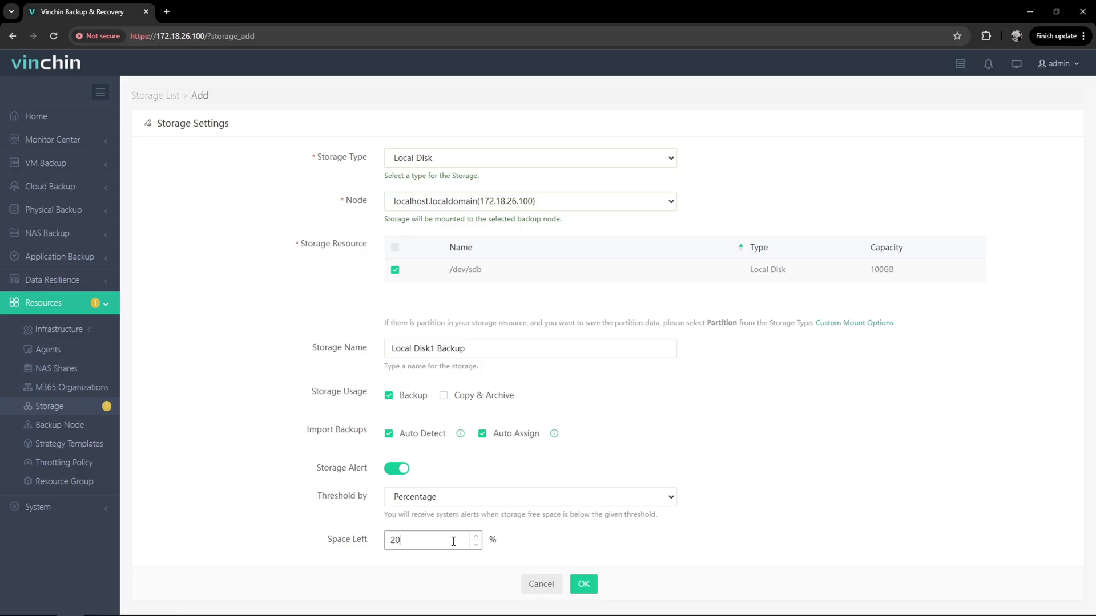
left_click(559, 547)
left_click(583, 584)
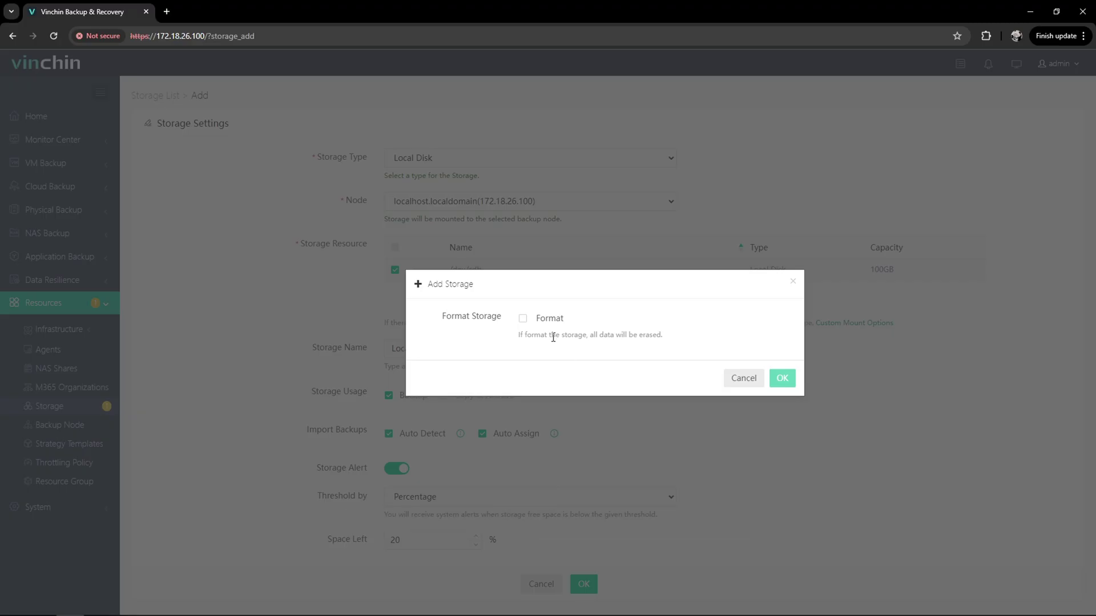
Confirm formatting /dev/sdb, then expand the Local Disk1 Backup row to view its disk details
left_click(541, 324)
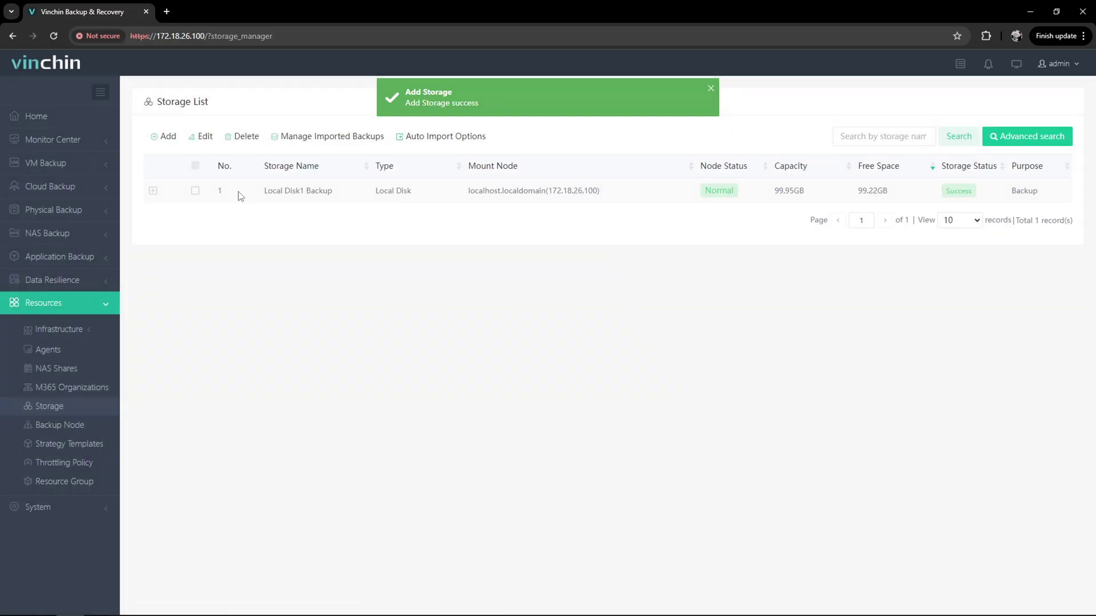
left_click(153, 191)
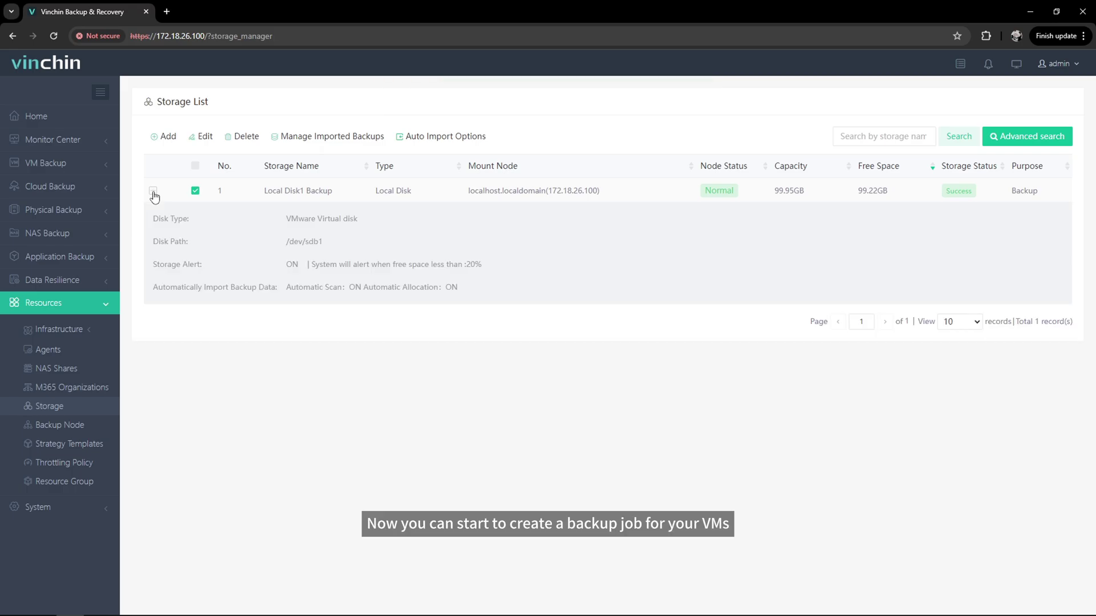